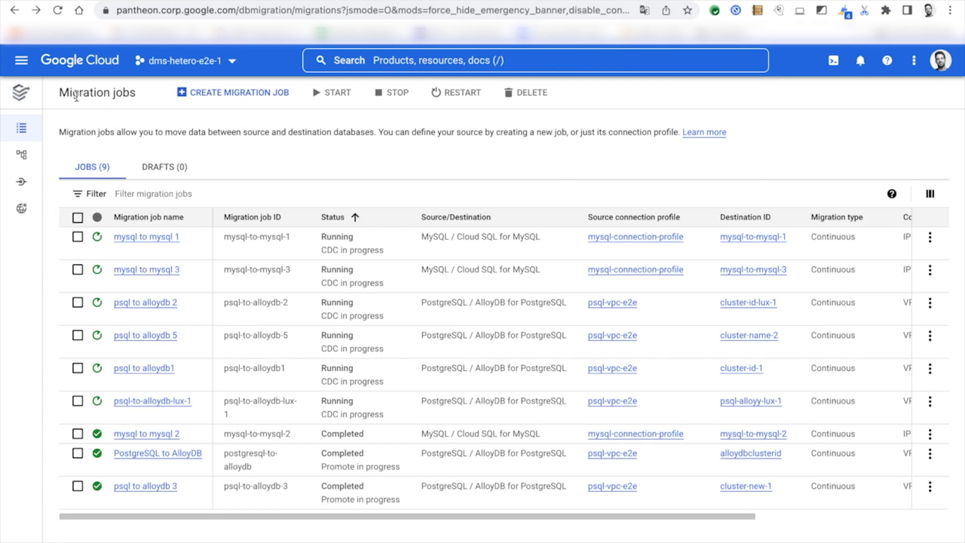
Open the Migration jobs page of the Database Migration service.
click(20, 56)
scroll(73, 334, down, 10)
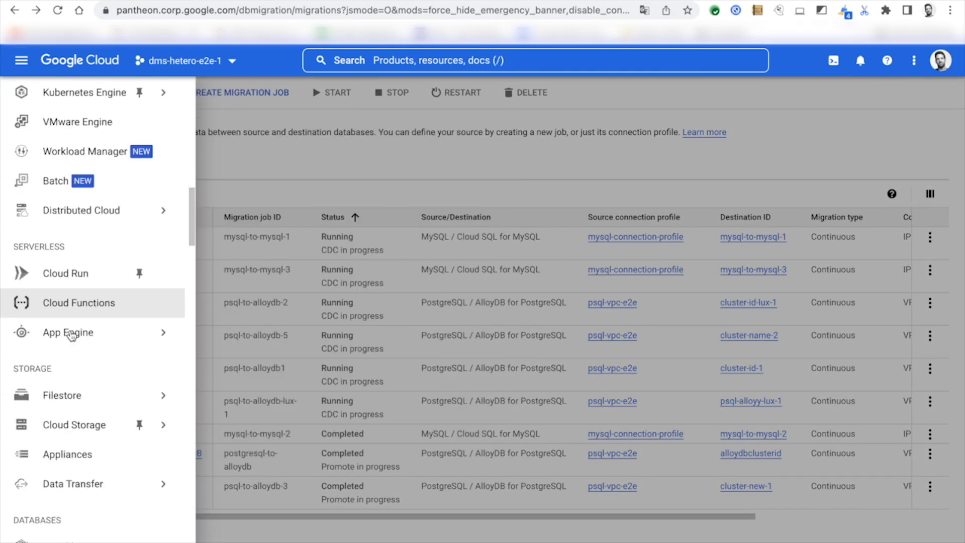
scroll(71, 335, up, 5)
scroll(71, 334, down, 7)
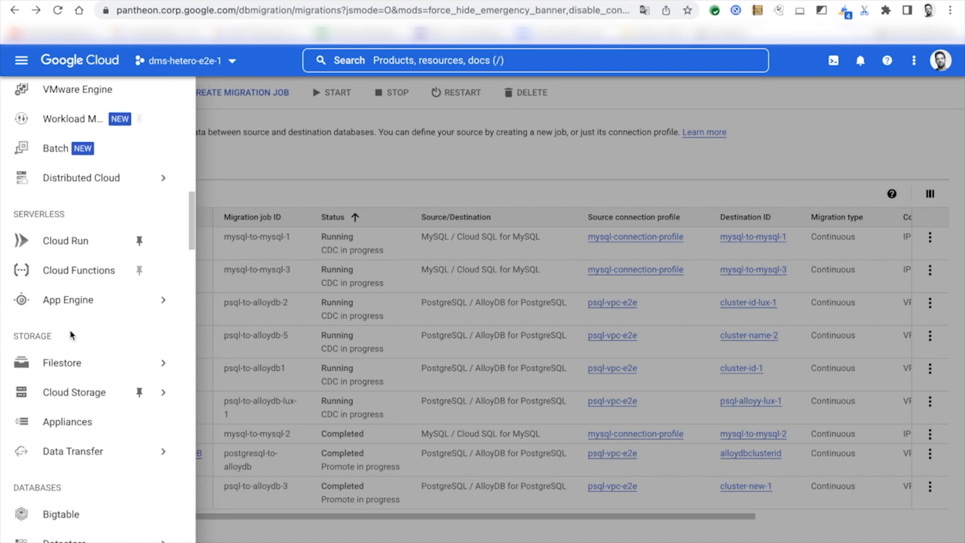
scroll(75, 319, down, 7)
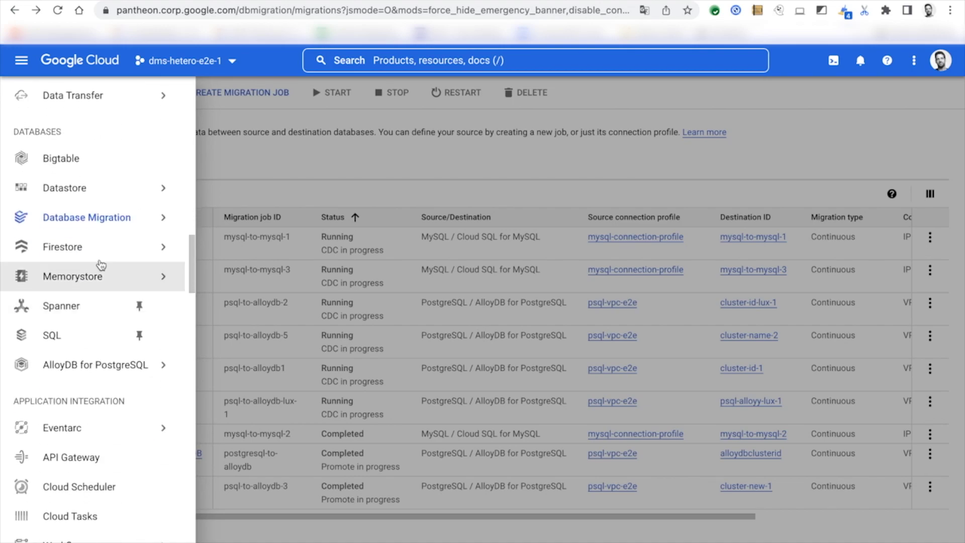
mouse_move(135, 217)
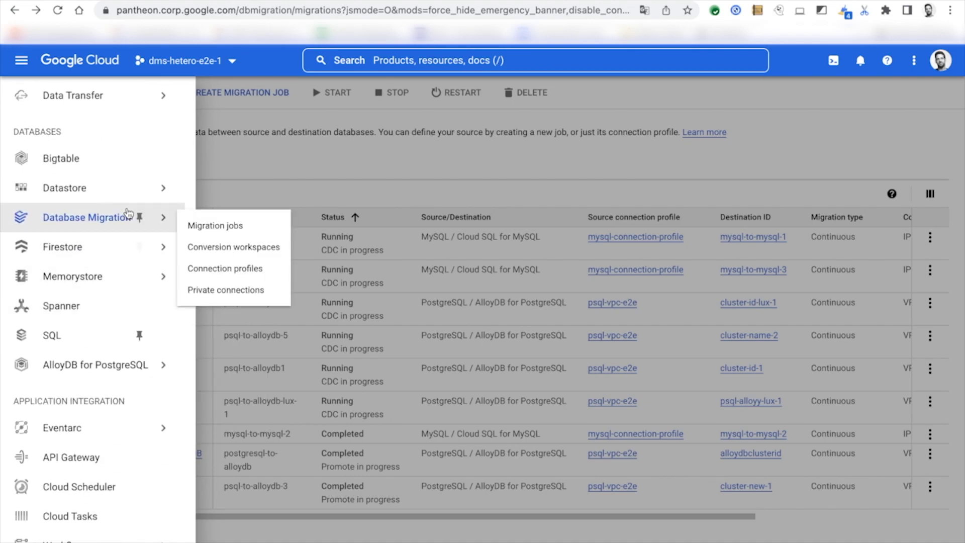
click(214, 229)
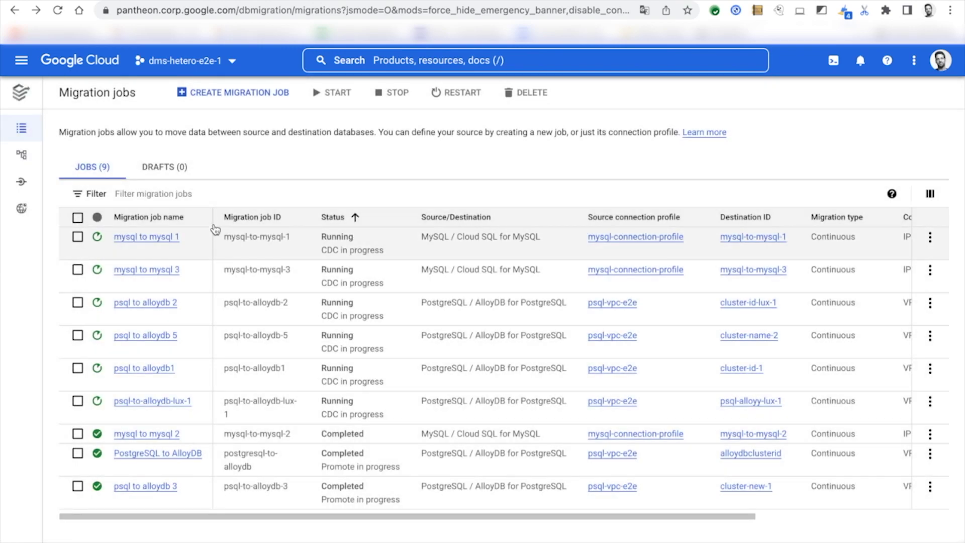
Start a new migration job and name it "PostgreSQL to AlloyDB demo".
click(250, 97)
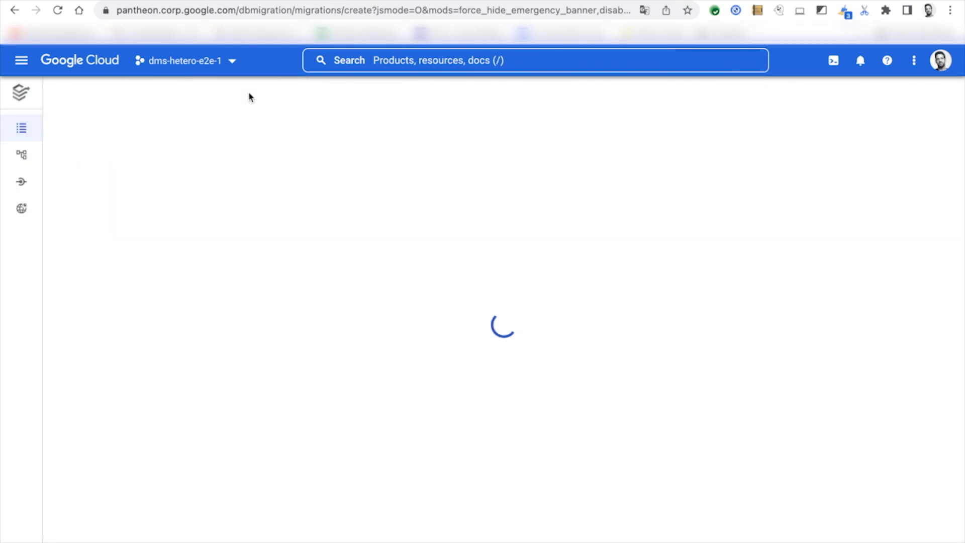
click(428, 217)
text(Postgresq)
key(BackSpace)
text(SQL)
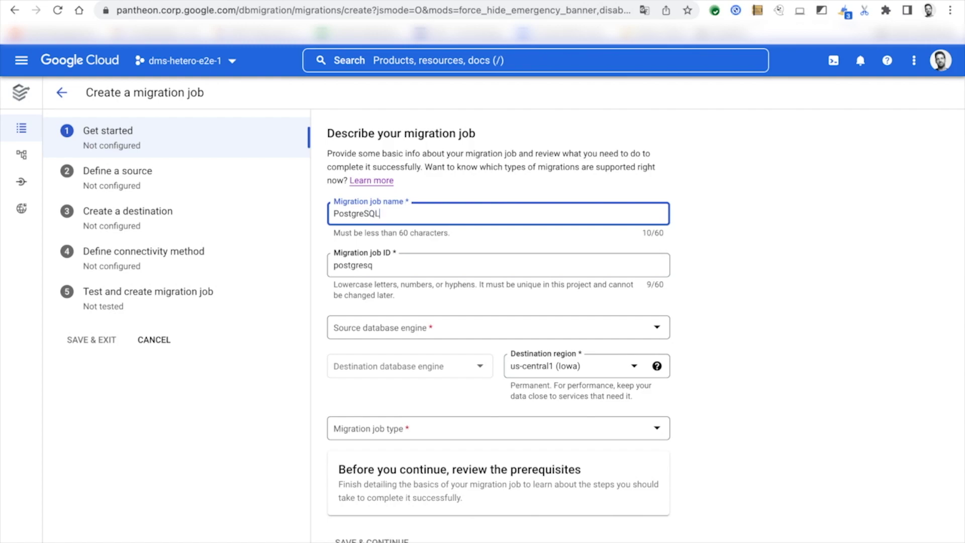
text( to AlloyDB demo)
click(463, 295)
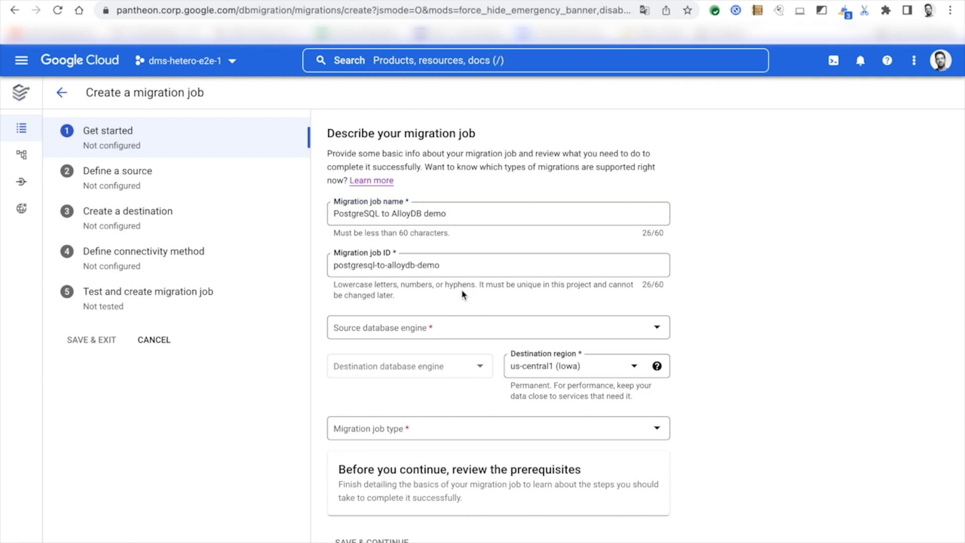
Set the source database engine to PostgreSQL and the destination database engine to AlloyDB for PostgreSQL.
click(456, 333)
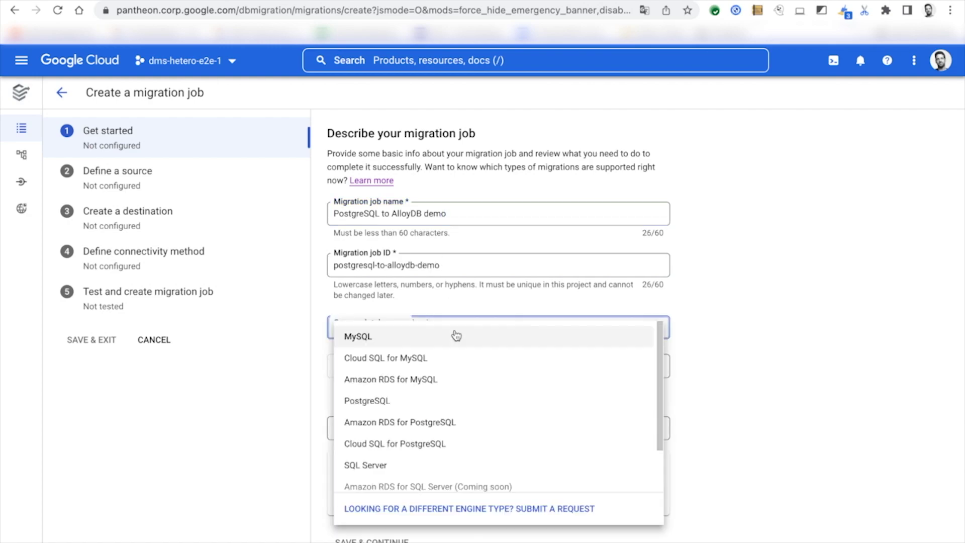
click(434, 402)
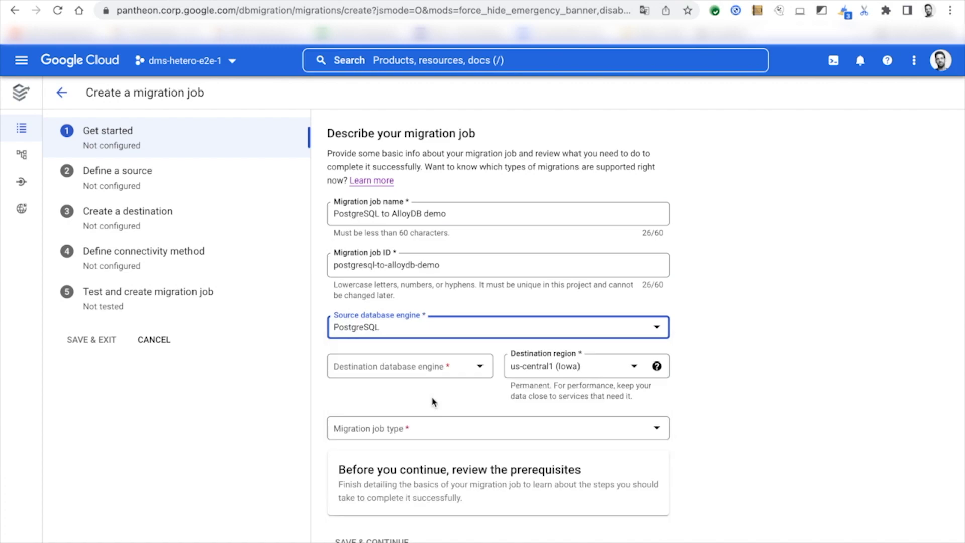
click(453, 366)
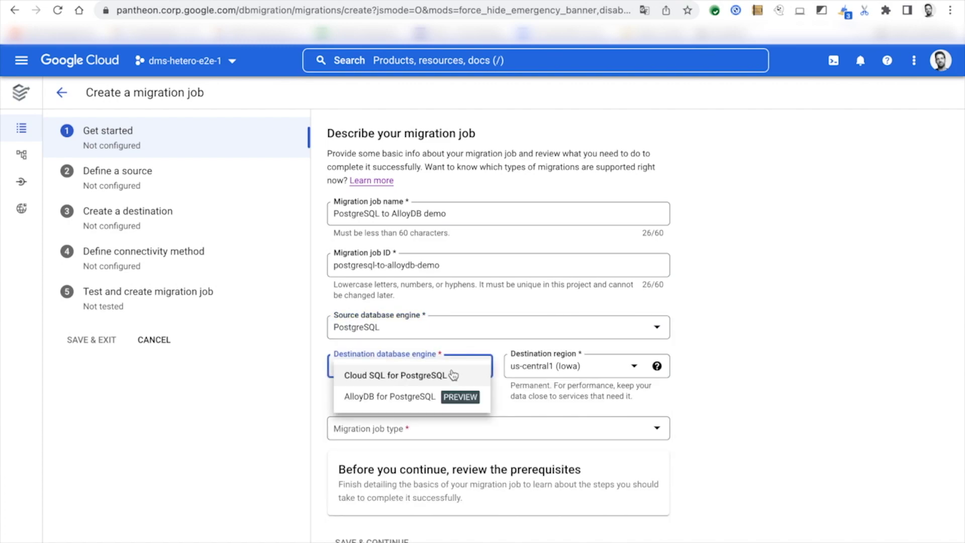
click(425, 395)
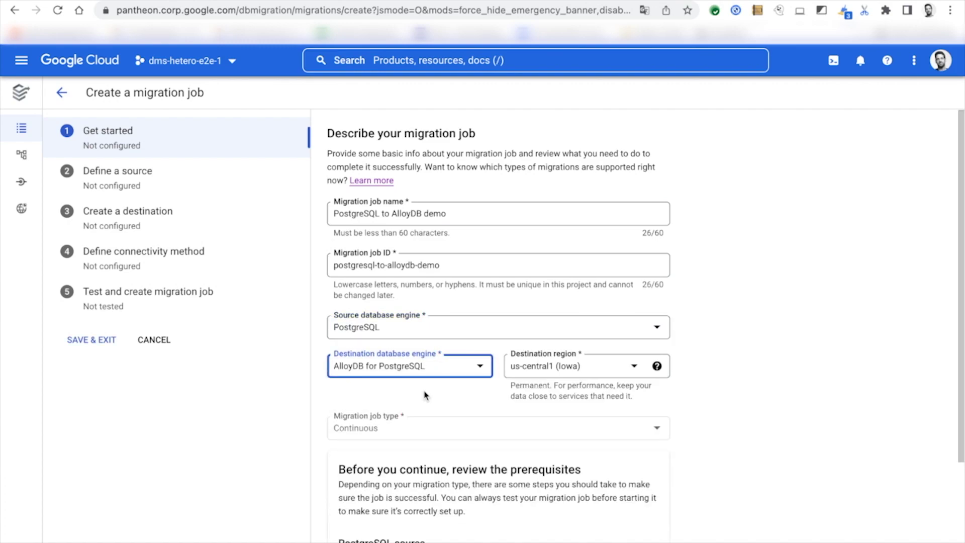
Review the prerequisites for the PostgreSQL source and for connectivity.
scroll(425, 396, down, 3)
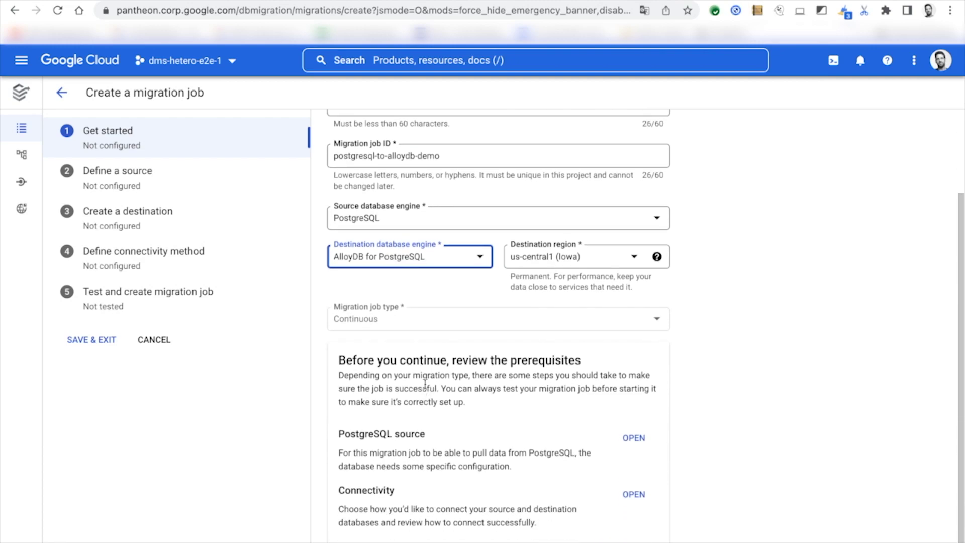
mouse_move(352, 331)
click(643, 447)
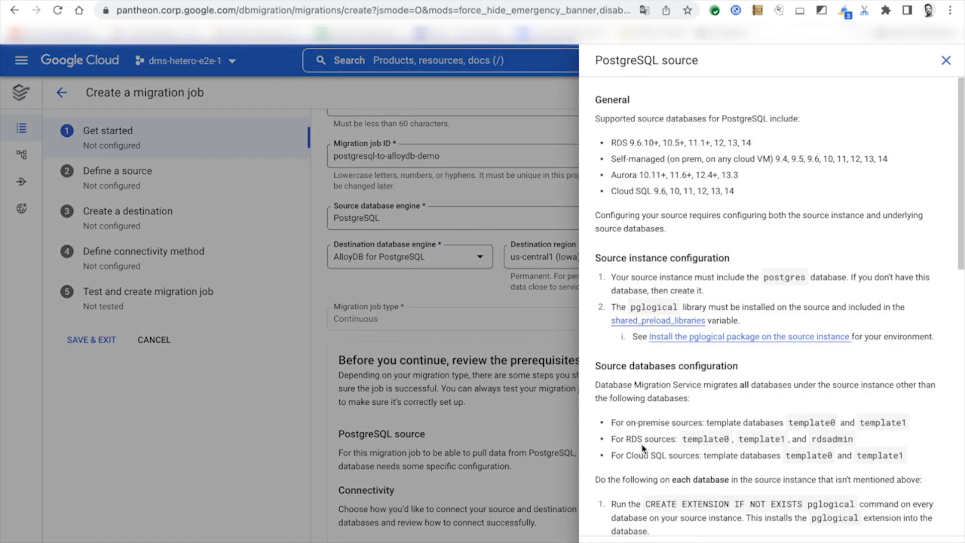
key(Escape)
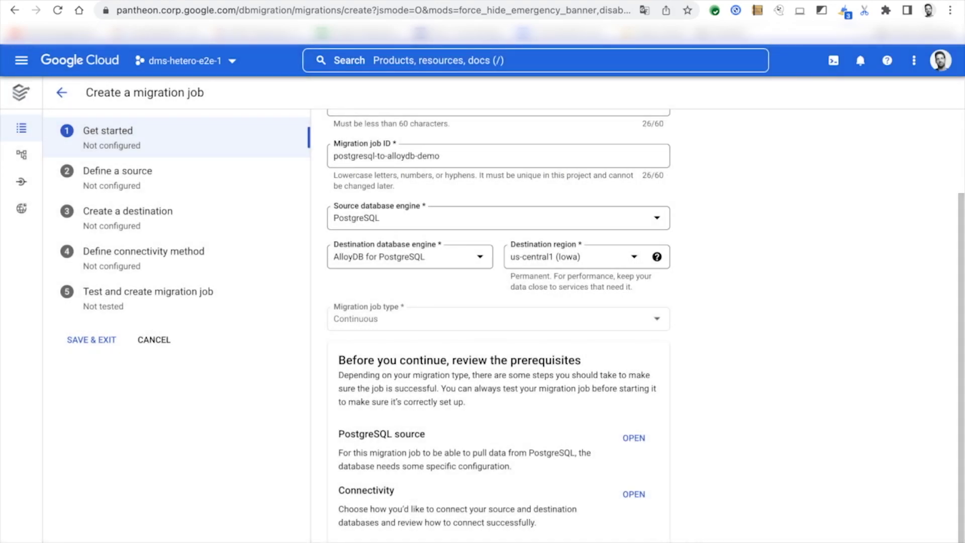
click(635, 495)
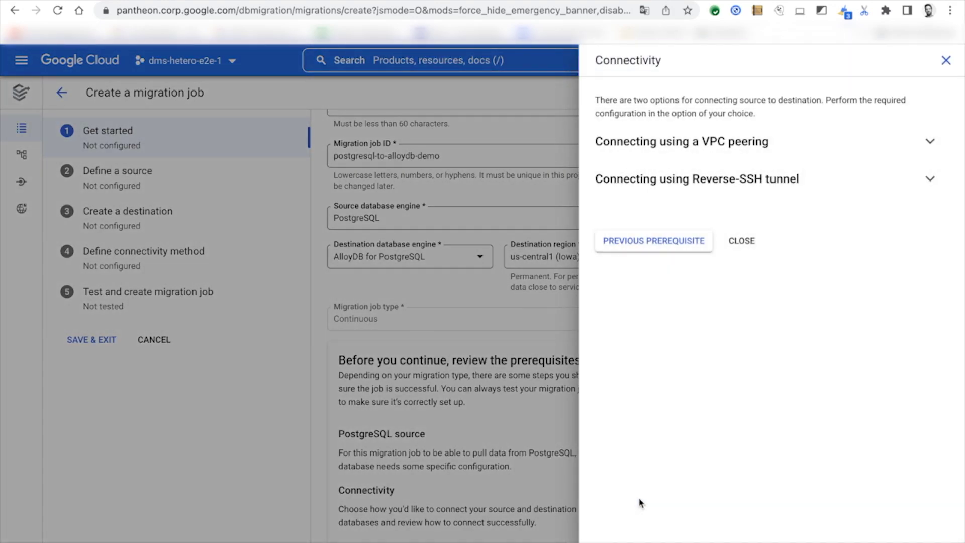
click(544, 505)
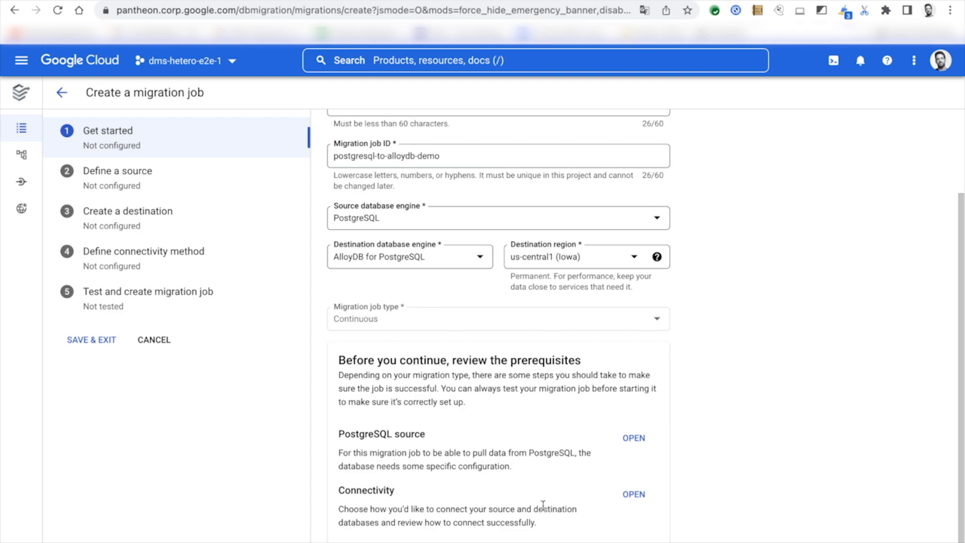
Save the migration job's basic settings and open the choice of source connection profiles.
scroll(543, 505, down, 1)
click(384, 540)
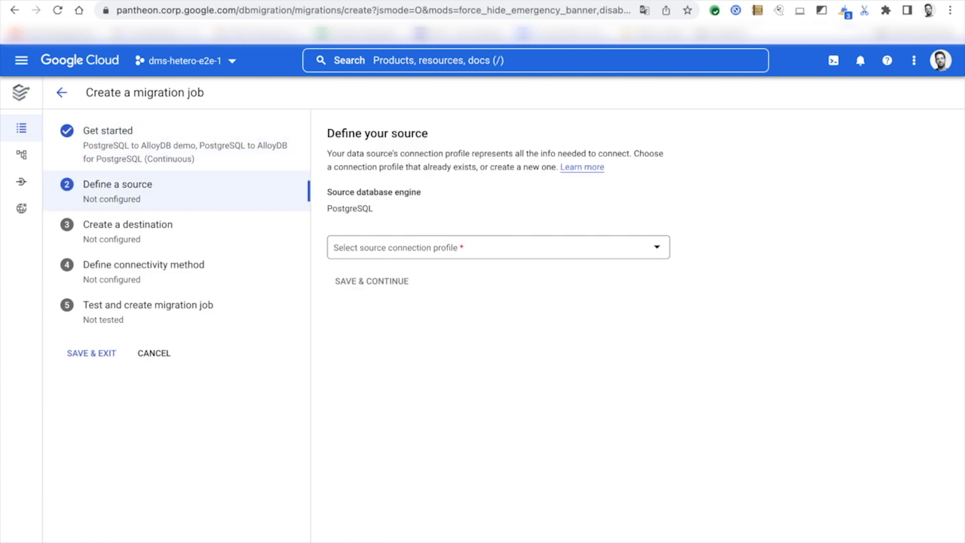
click(492, 259)
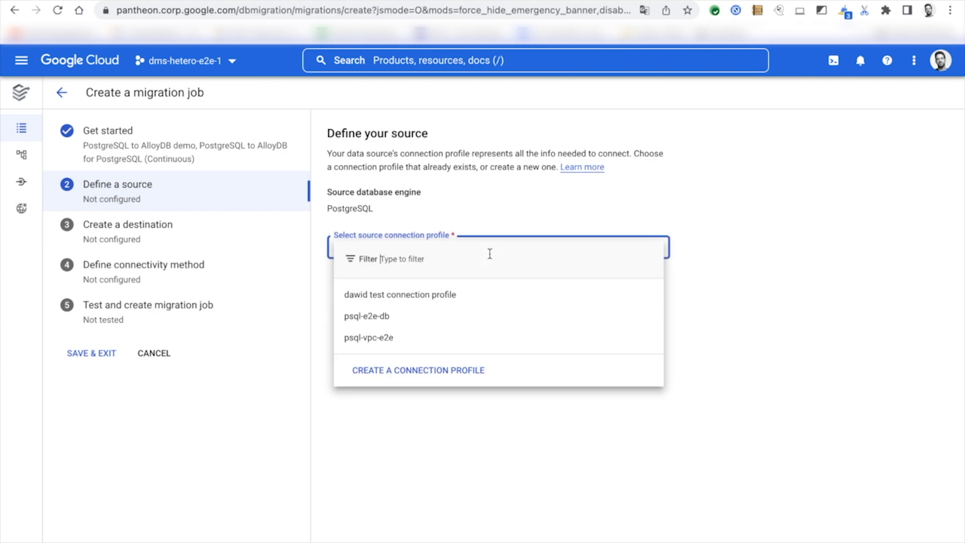
click(424, 371)
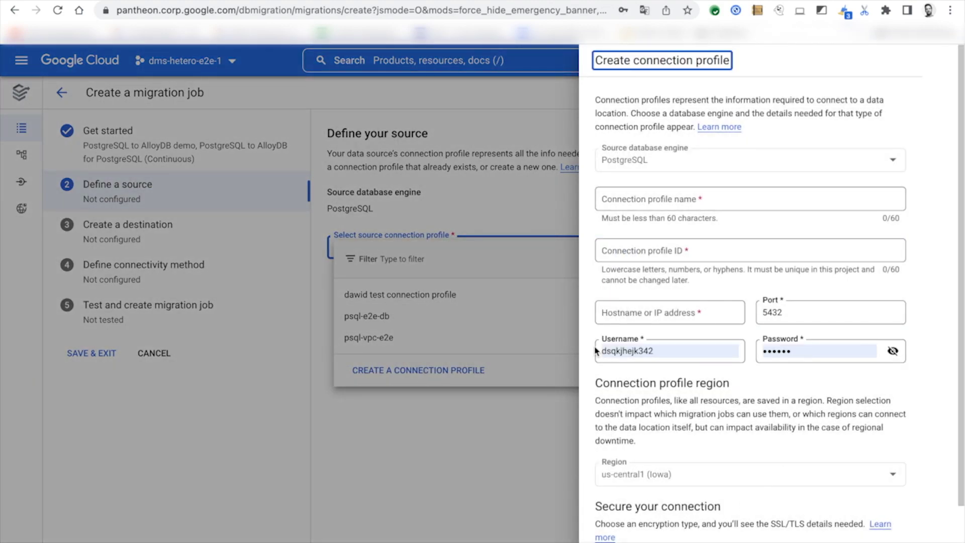
double_click(662, 350)
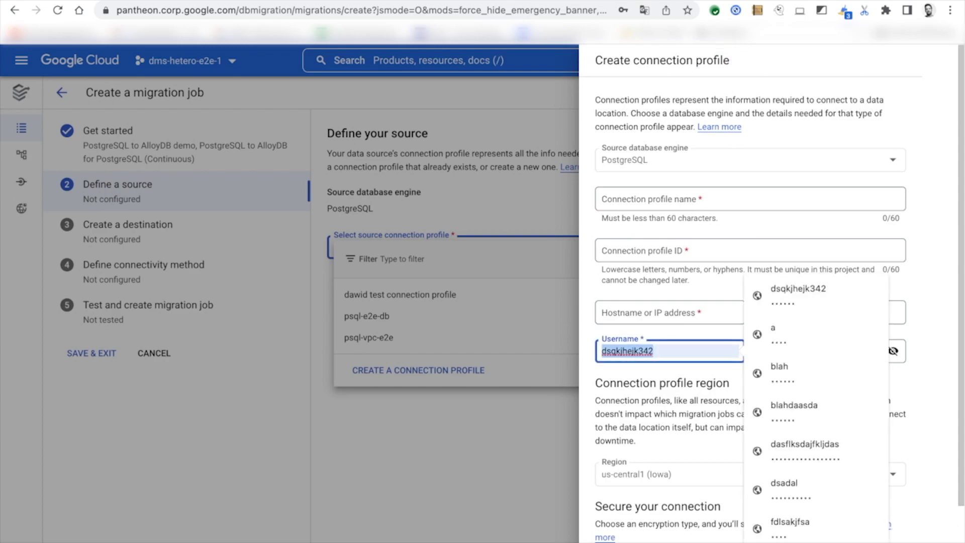
key(BackSpace)
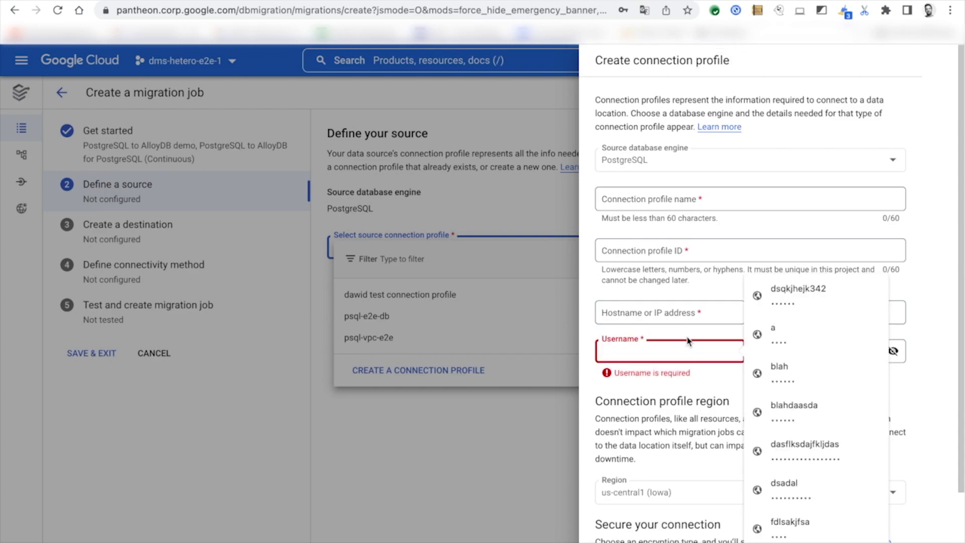
text(test-)
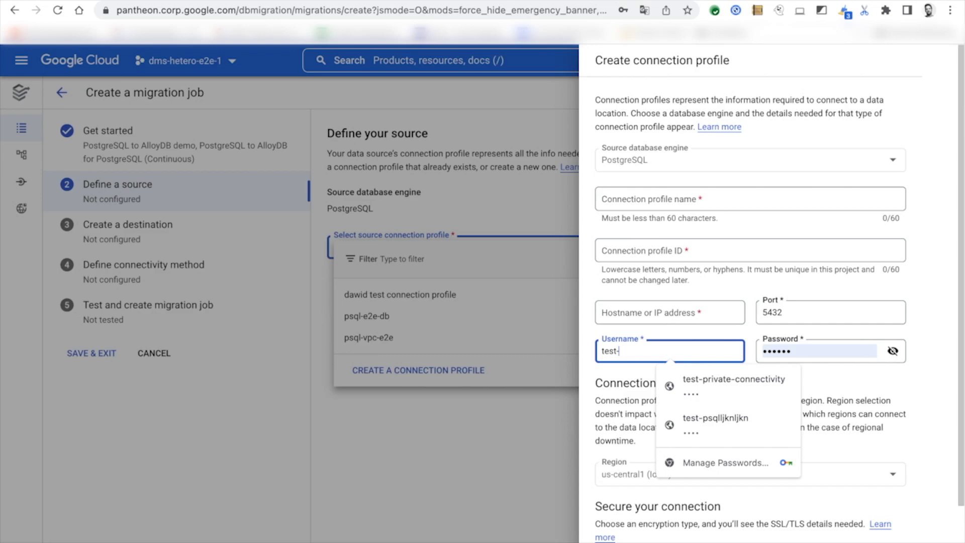
text(postgresql)
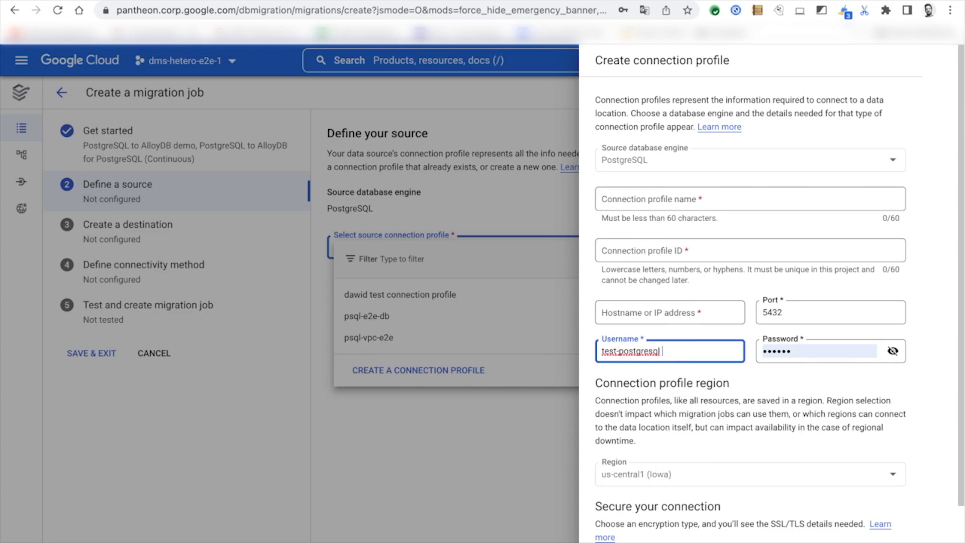
click(699, 397)
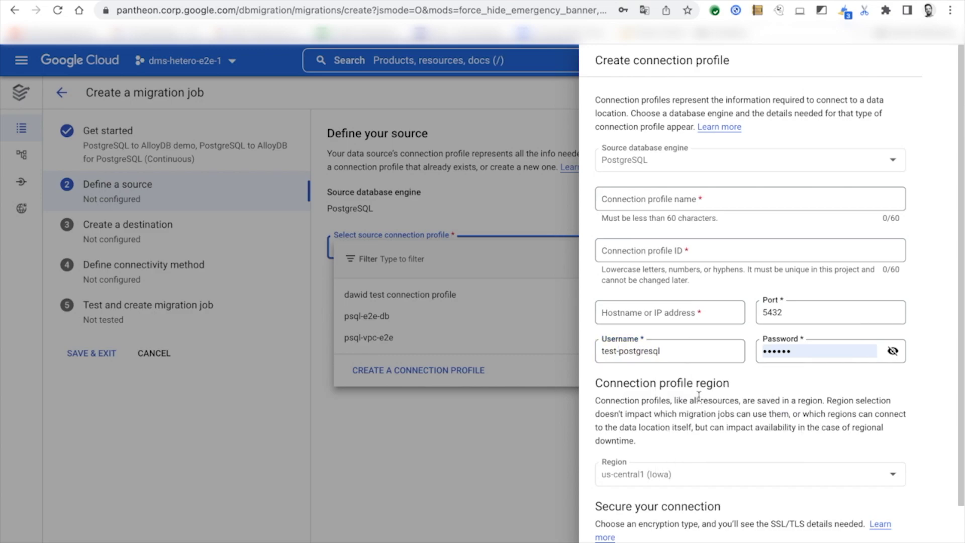
scroll(699, 396, down, 2)
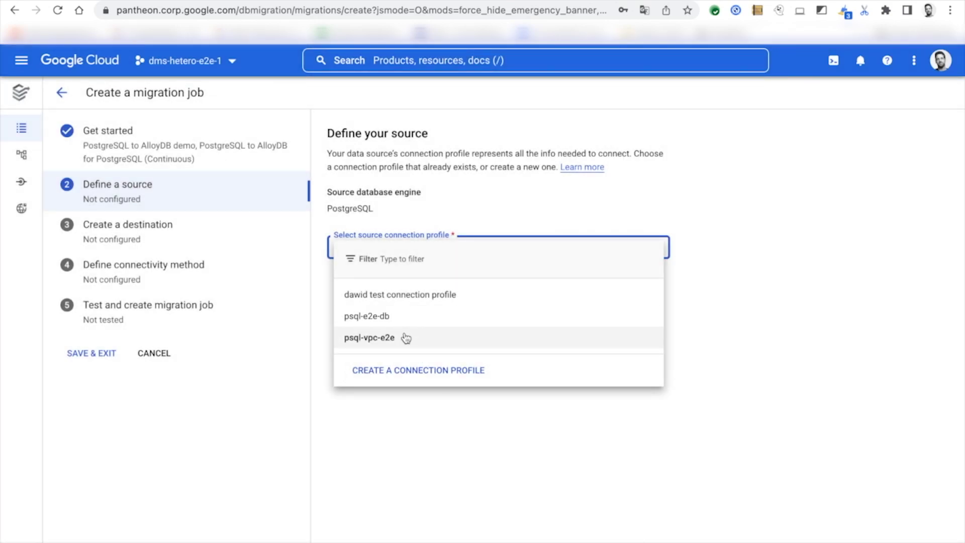
Save psql-vpc-e2e as the source connection profile and accept the highly available cluster type for the destination.
click(406, 337)
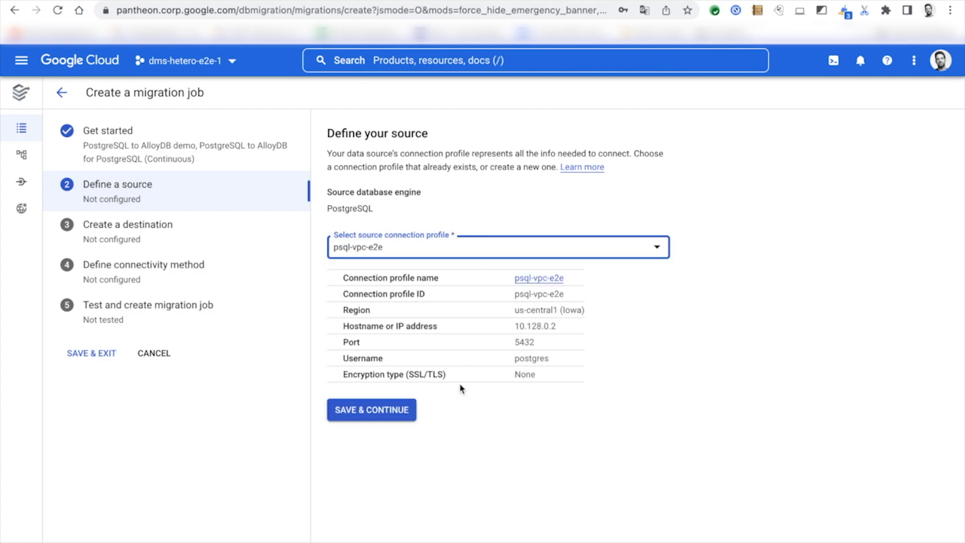
click(398, 411)
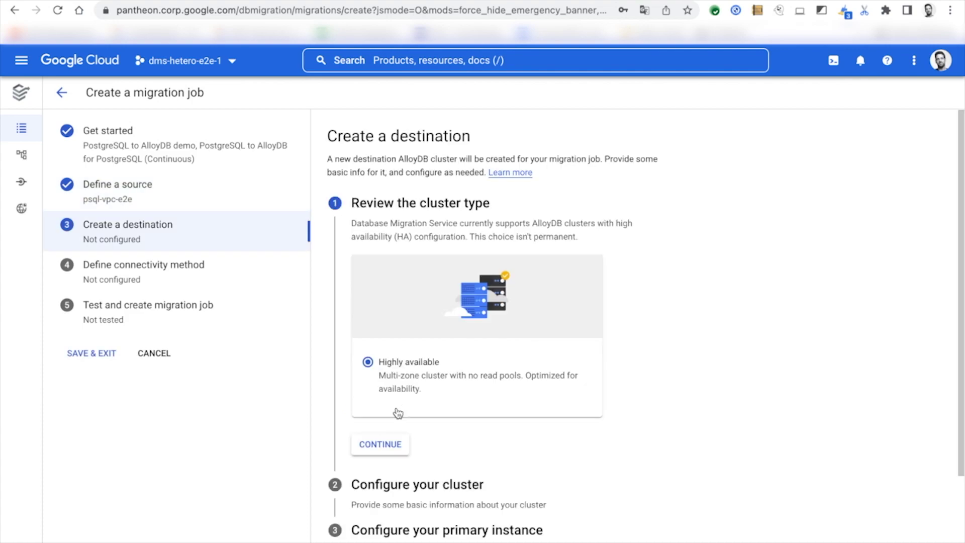
click(388, 455)
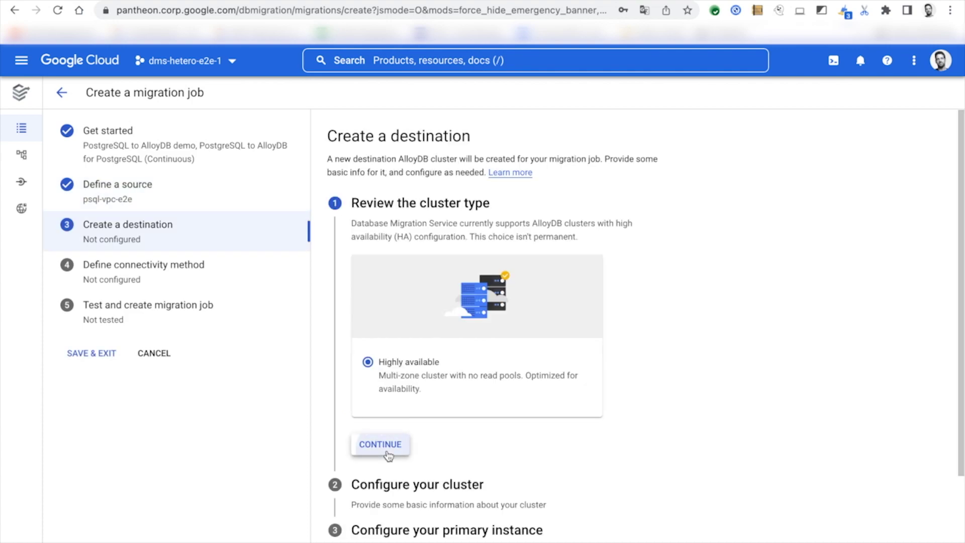
Set the destination cluster ID to alloydbclusteriddemo and generate a password for the default postgres user.
click(410, 374)
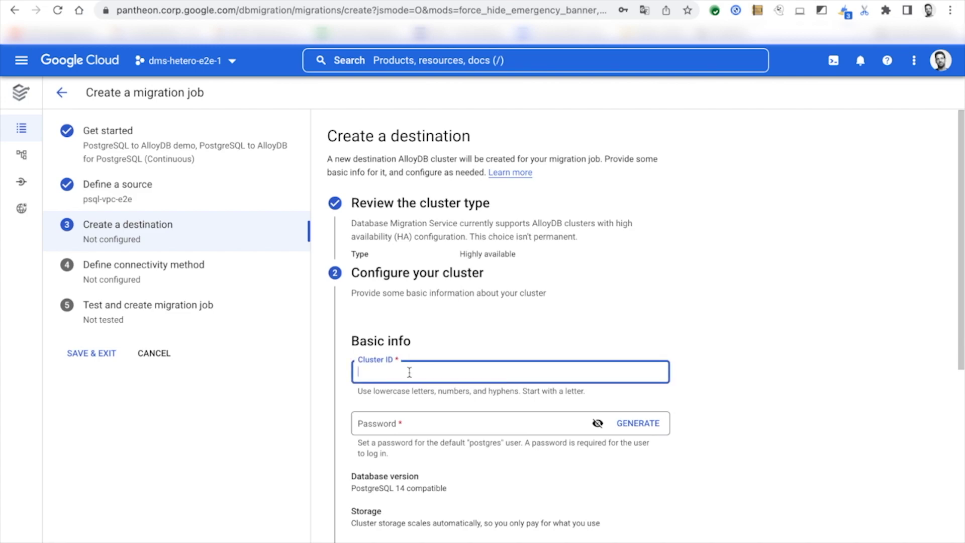
text(alloydbclusteriddemo)
click(415, 417)
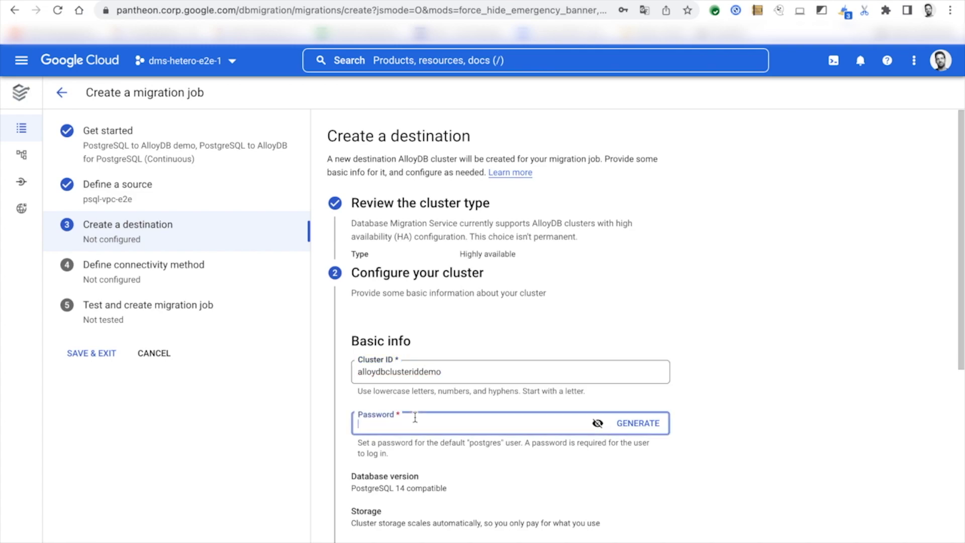
click(642, 425)
Choose the default network for the AlloyDB cluster and complete the cluster configuration.
scroll(644, 427, down, 1)
scroll(644, 427, down, 5)
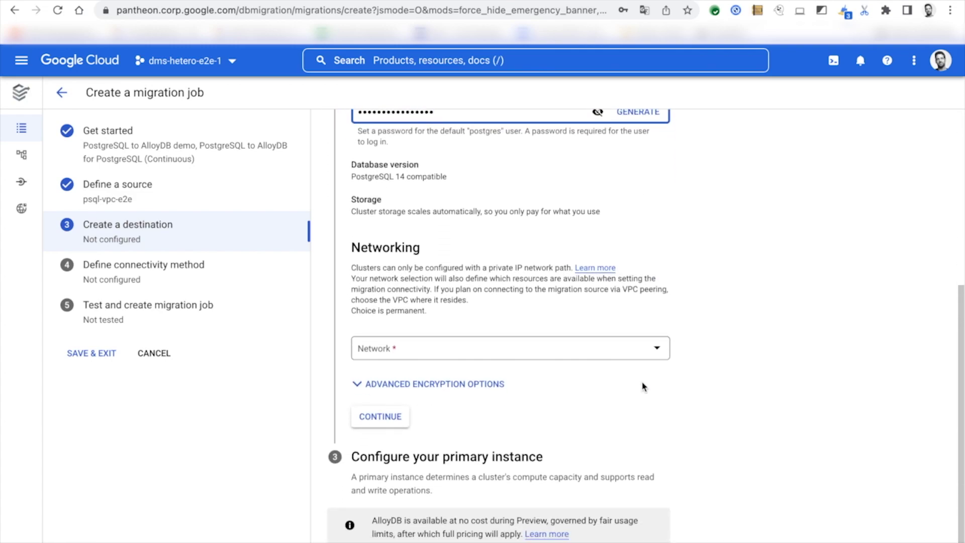
click(657, 350)
click(416, 396)
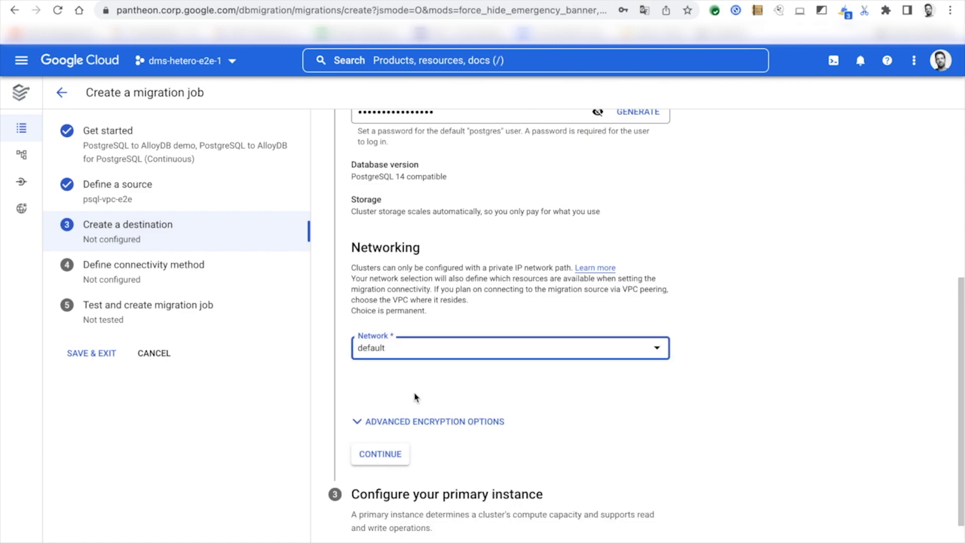
scroll(643, 445, down, 1)
scroll(642, 445, down, 2)
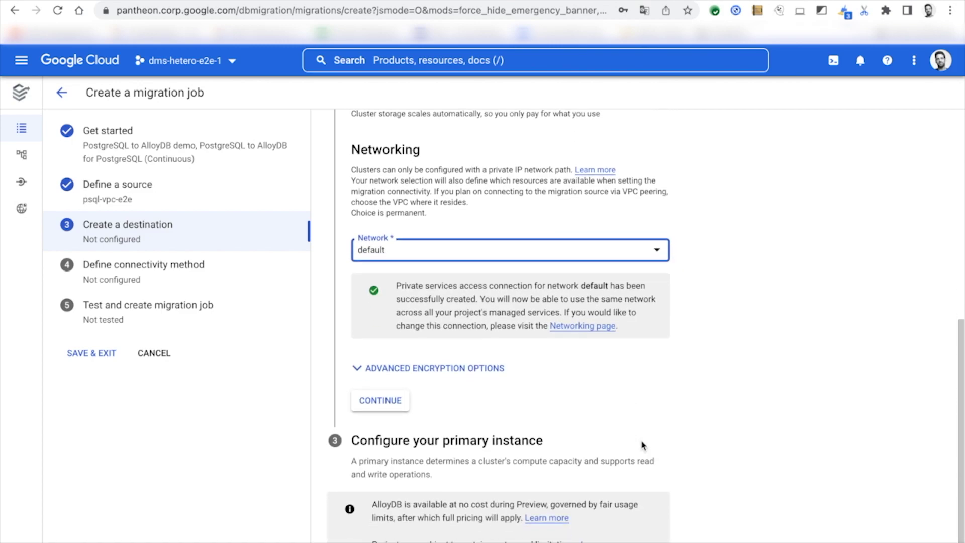
click(387, 369)
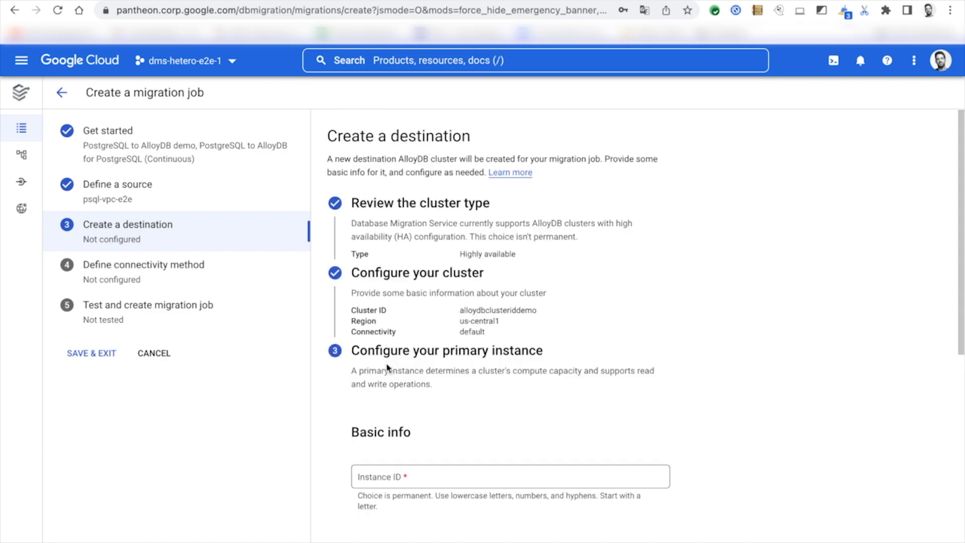
Set the primary instance ID to alloydbinstancedemo and choose the 16 vCPU, 128 GB machine type.
scroll(397, 352, down, 3)
click(412, 330)
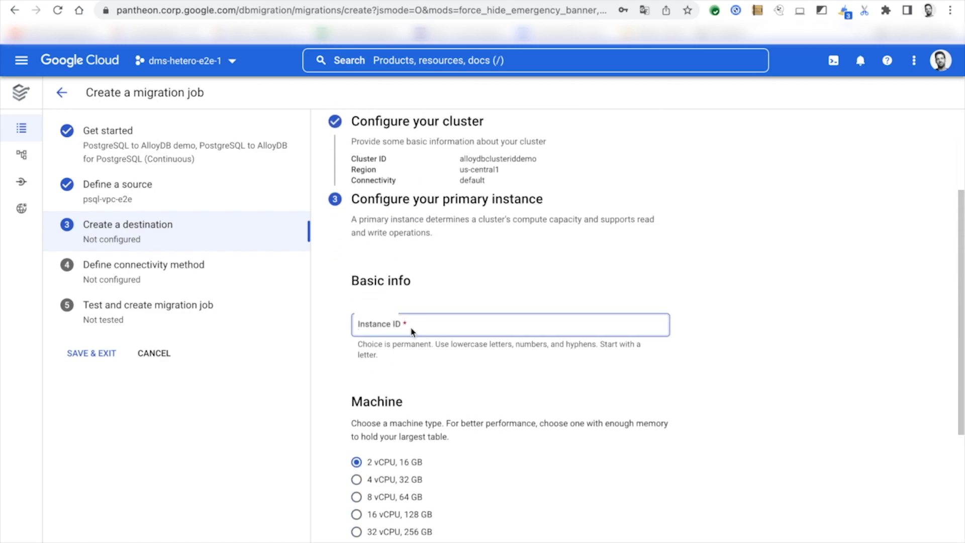
text(alloydb)
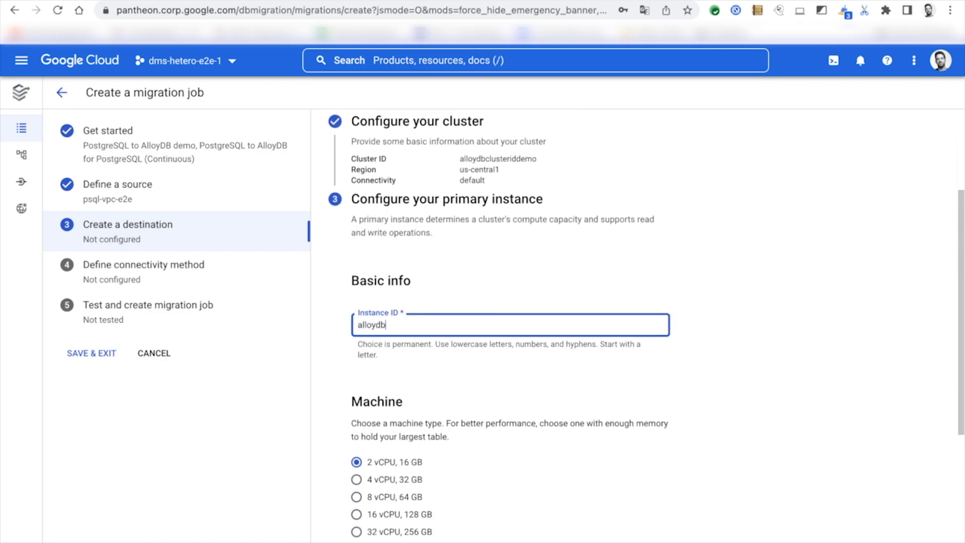
text(instancedemo)
click(442, 370)
click(388, 515)
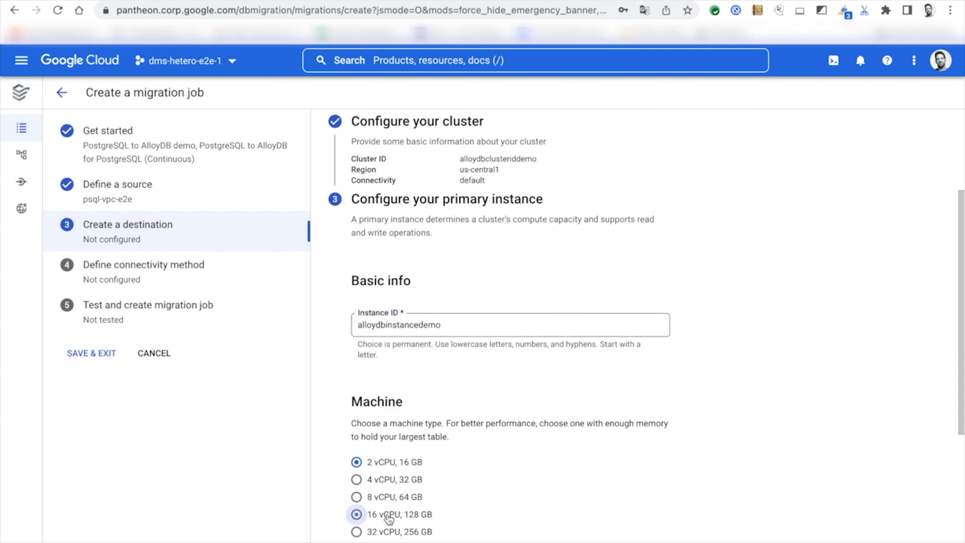
Create the destination AlloyDB database without adding flags, and continue to the connectivity settings.
scroll(388, 515, down, 5)
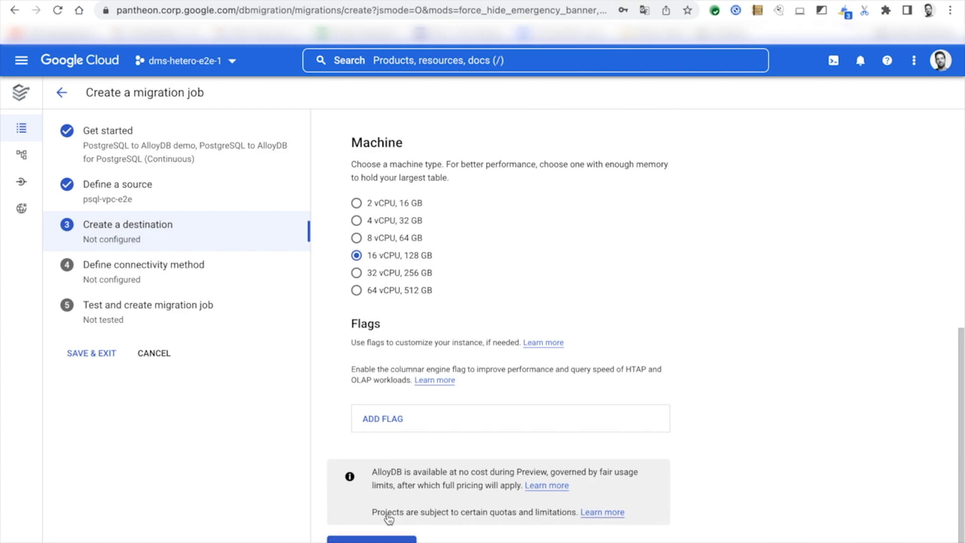
click(391, 537)
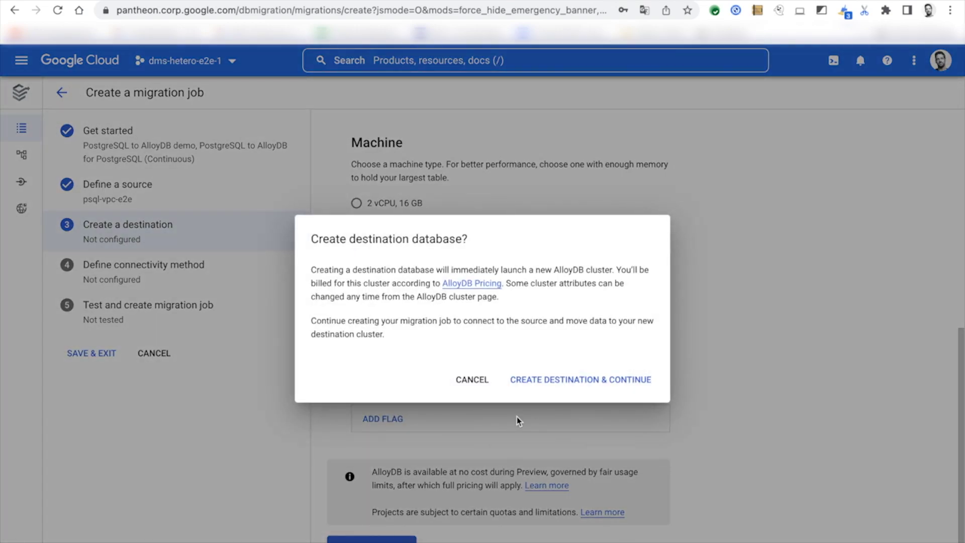
click(561, 382)
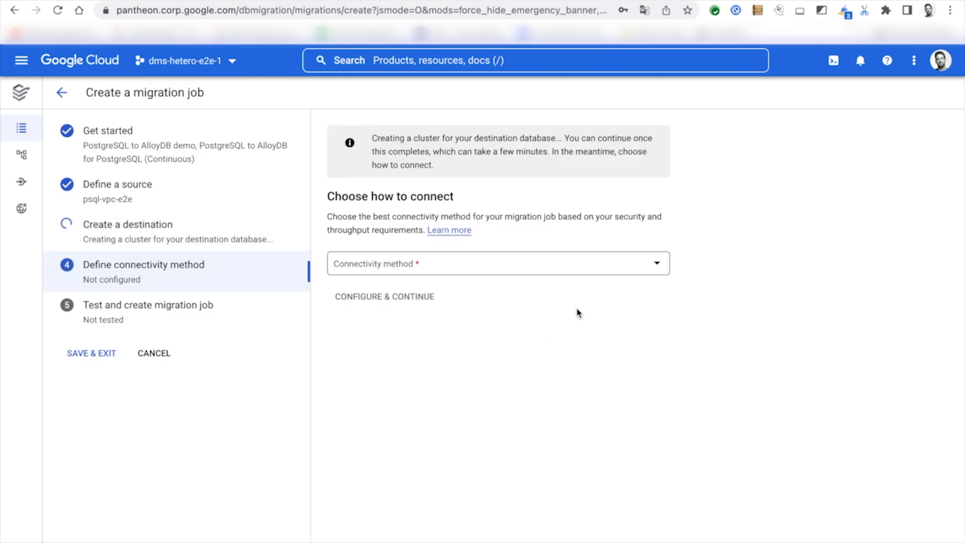
Set the connectivity method to VPC peering and save the connectivity configuration.
click(608, 274)
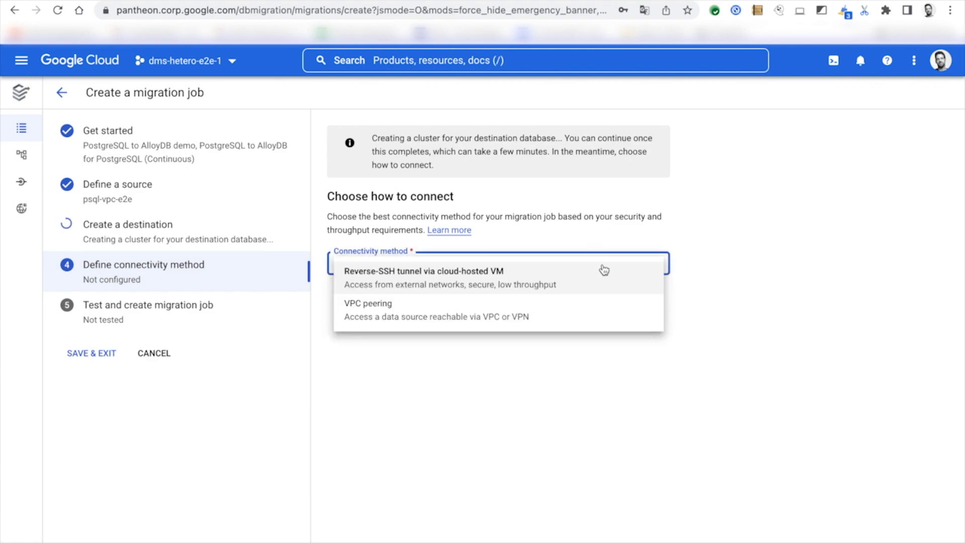
click(503, 320)
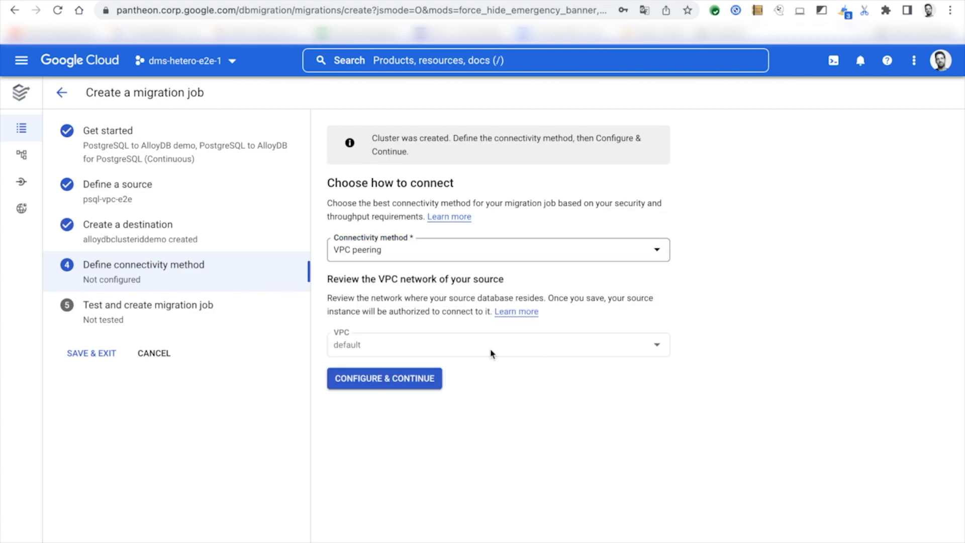
click(366, 381)
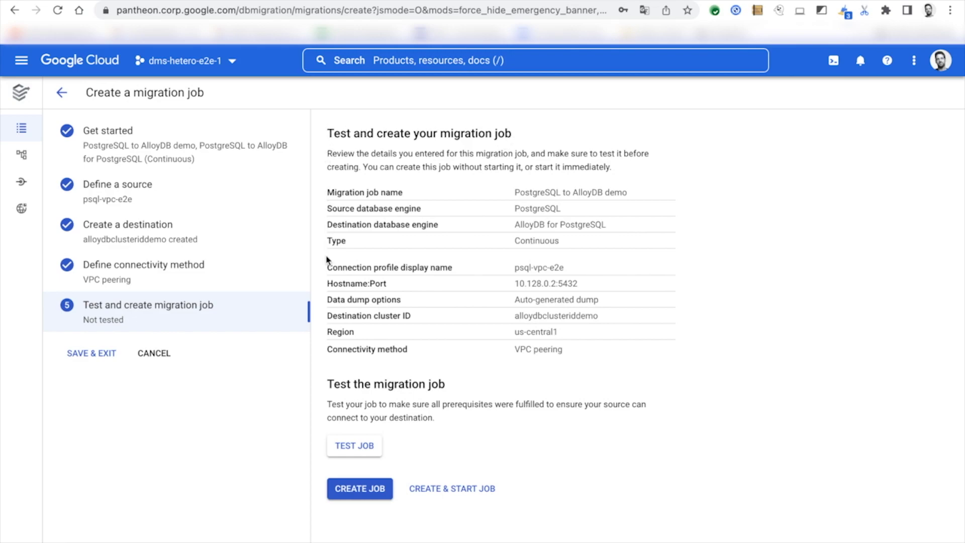
Test the migration job, and create and start it immediately.
click(344, 445)
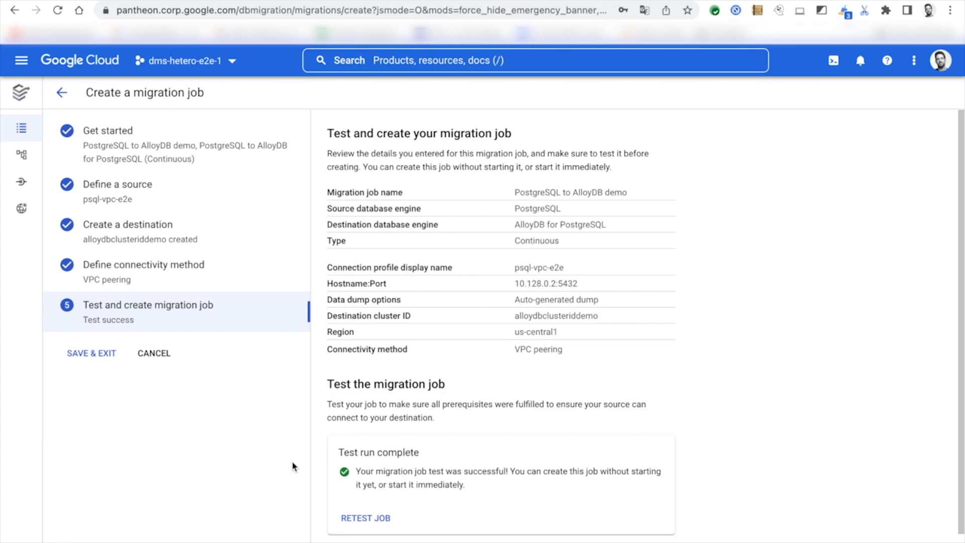
scroll(469, 505, down, 1)
click(466, 523)
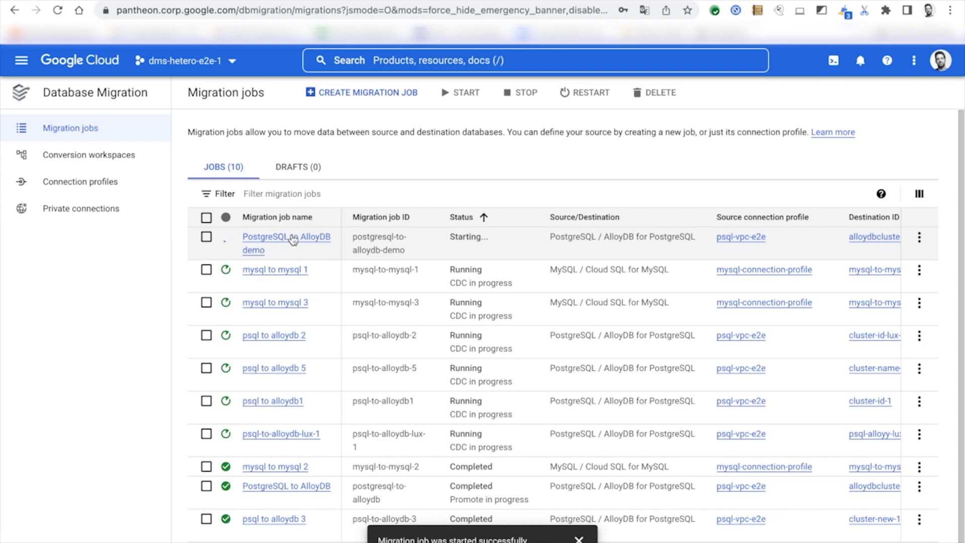
Open the details of the PostgreSQL to AlloyDB demo job and refresh its monitoring data.
click(243, 250)
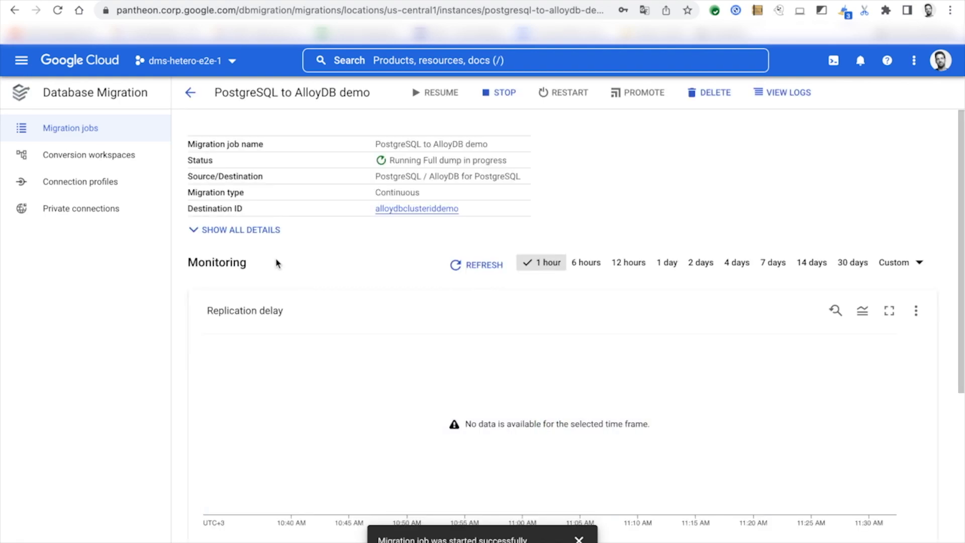
click(462, 271)
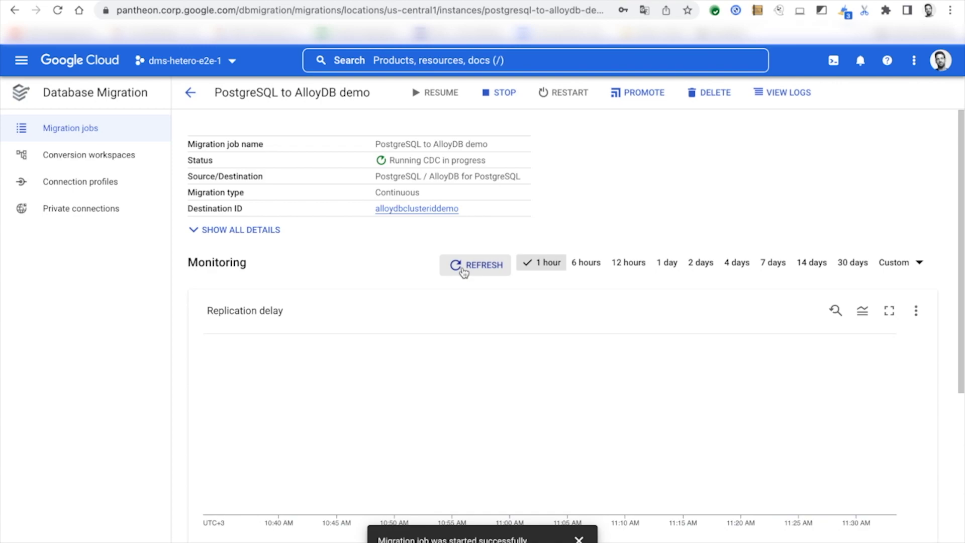
click(464, 270)
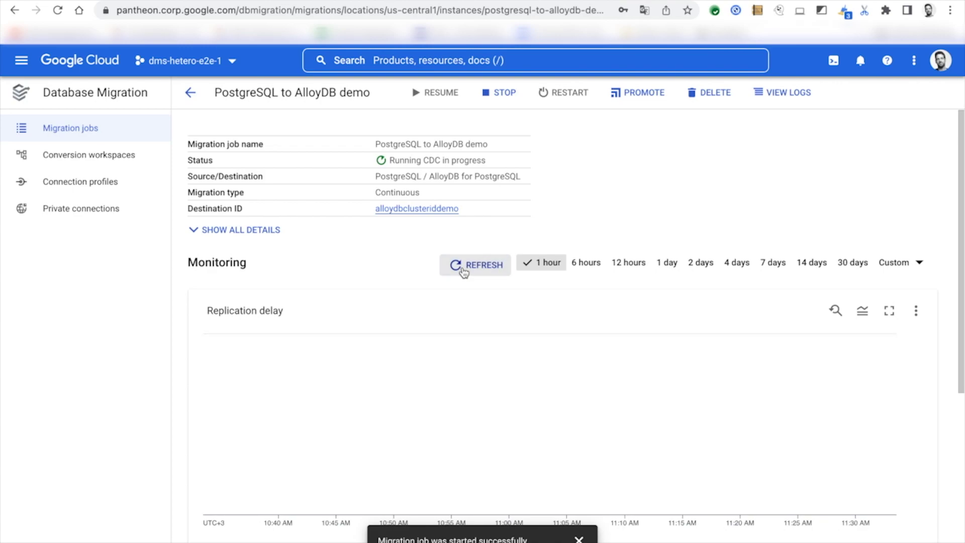
Promote the PostgreSQL to AlloyDB demo migration job and return to the list of migration jobs.
click(643, 103)
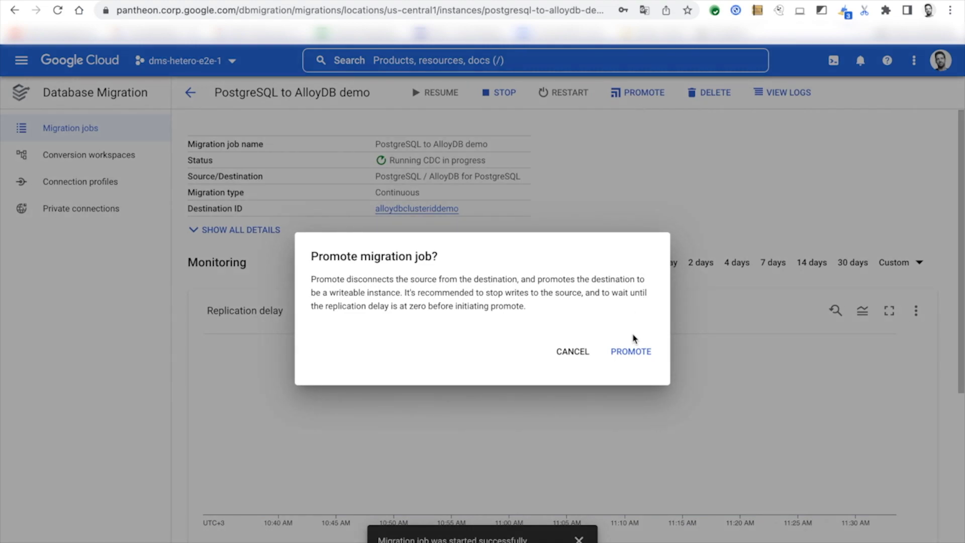
click(632, 352)
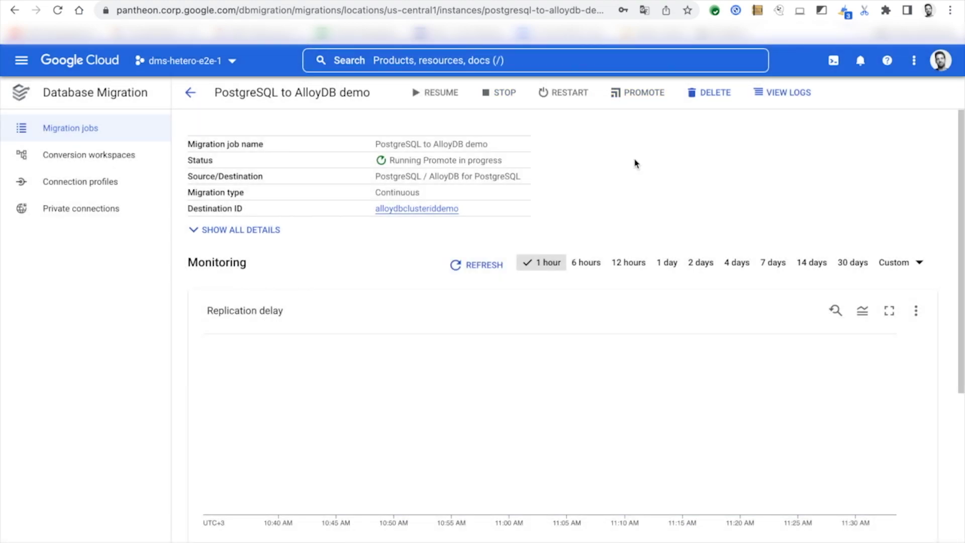
click(84, 135)
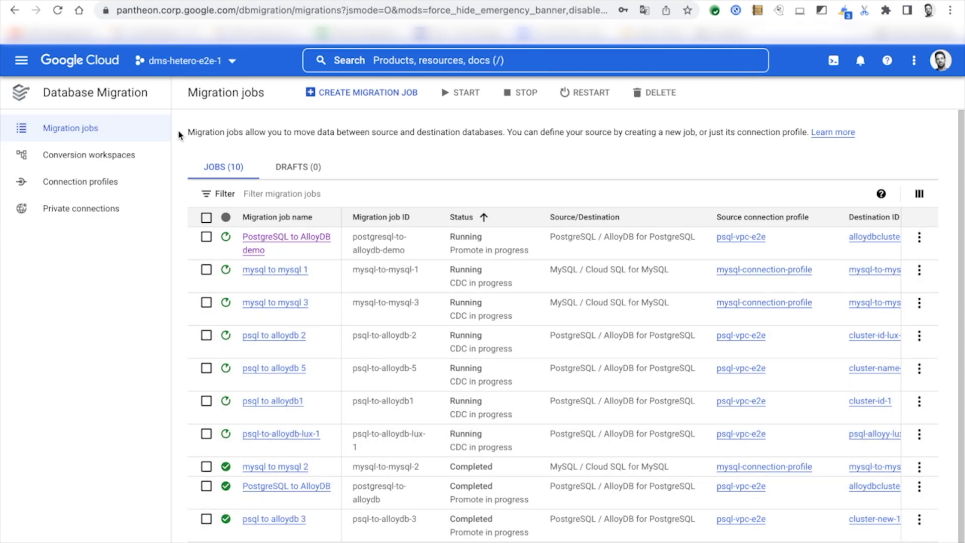
click(91, 132)
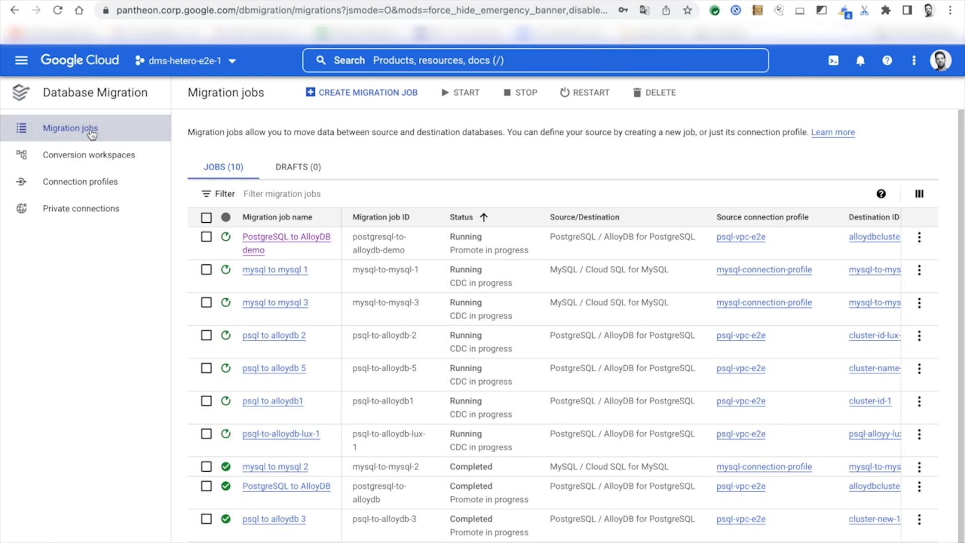